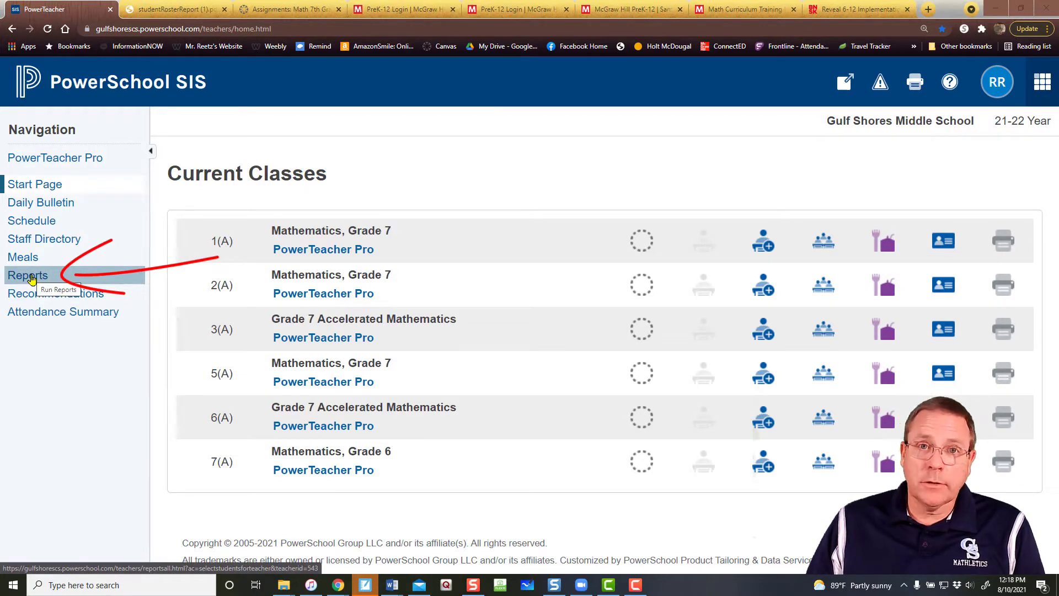
- Open the 1(A) Mathematics, Grade 7 class and start a Student Roster report from Reports
{"action": "left_click", "coordinate": [348, 253]}
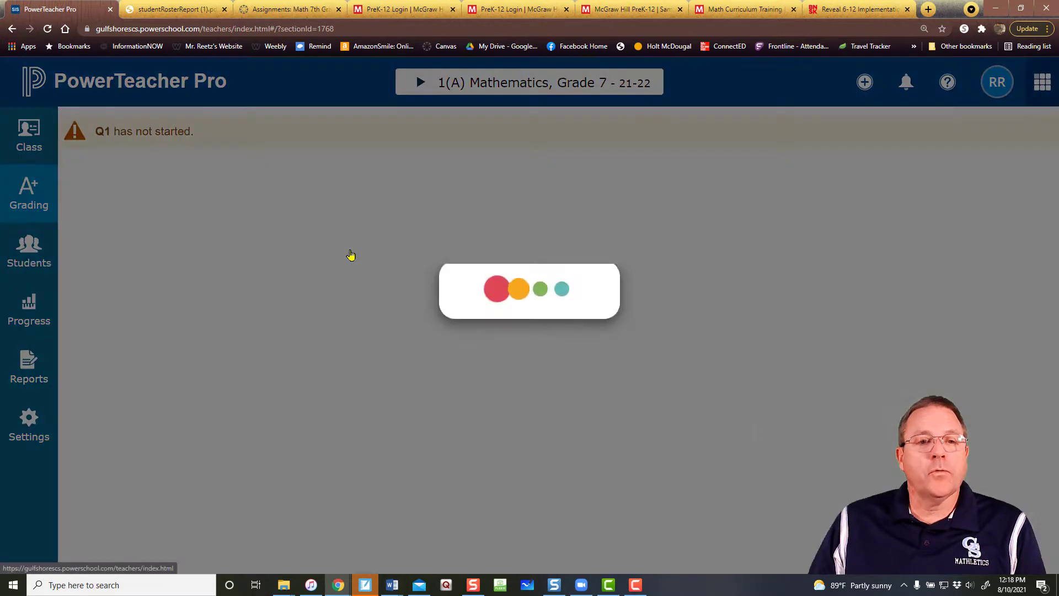
{"action": "left_click_drag", "start_coordinate": [223, 349], "coordinate": [80, 366]}
{"action": "mouse_move", "coordinate": [130, 385]}
{"action": "left_mouse_down"}
{"action": "mouse_move", "coordinate": [105, 382]}
{"action": "mouse_move", "coordinate": [117, 332]}
{"action": "left_mouse_up"}
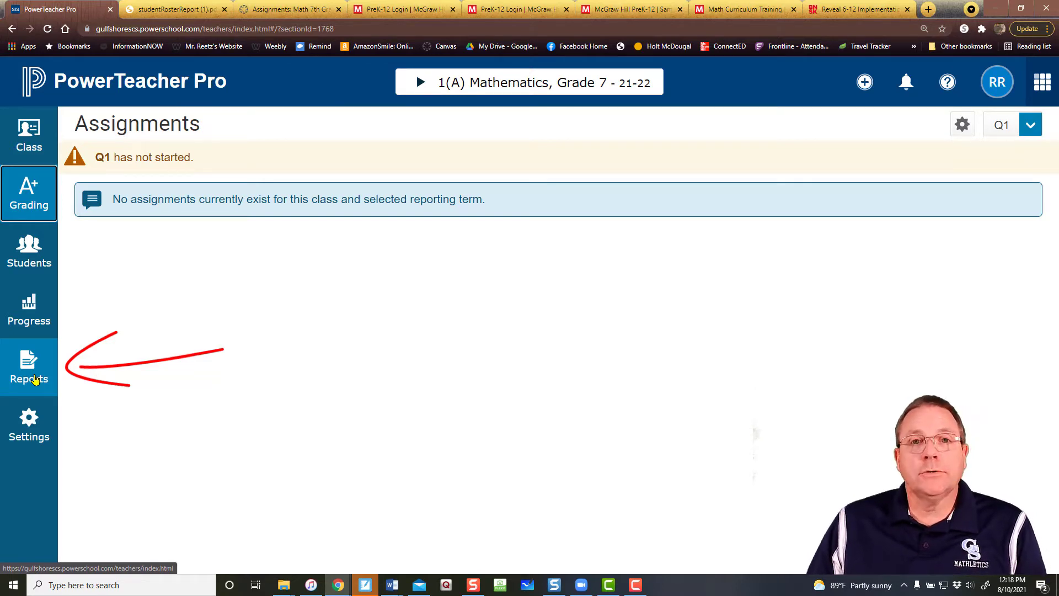
{"action": "left_click", "coordinate": [35, 380]}
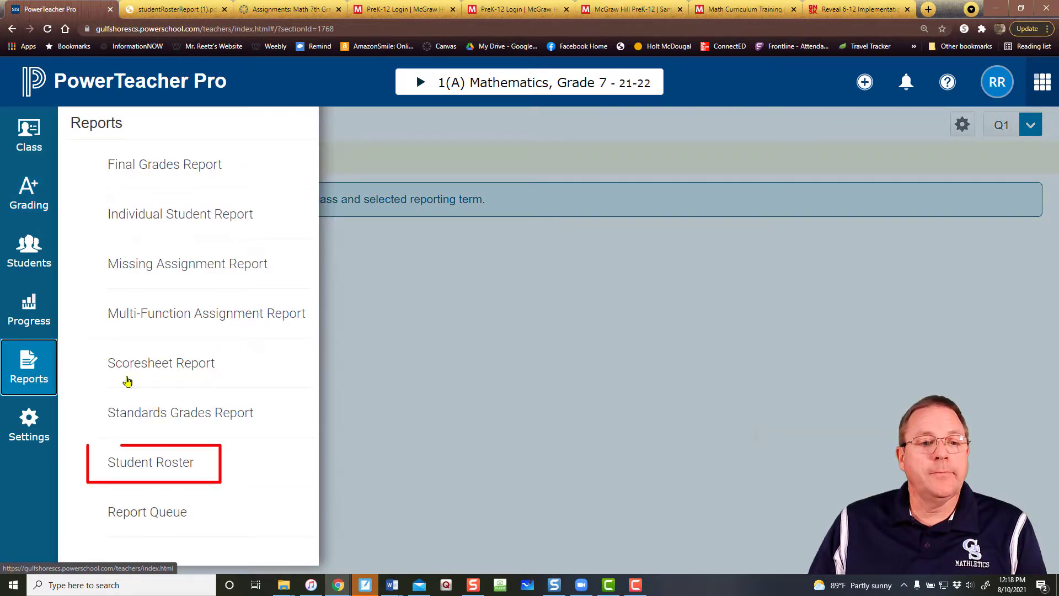
{"action": "left_click", "coordinate": [169, 463]}
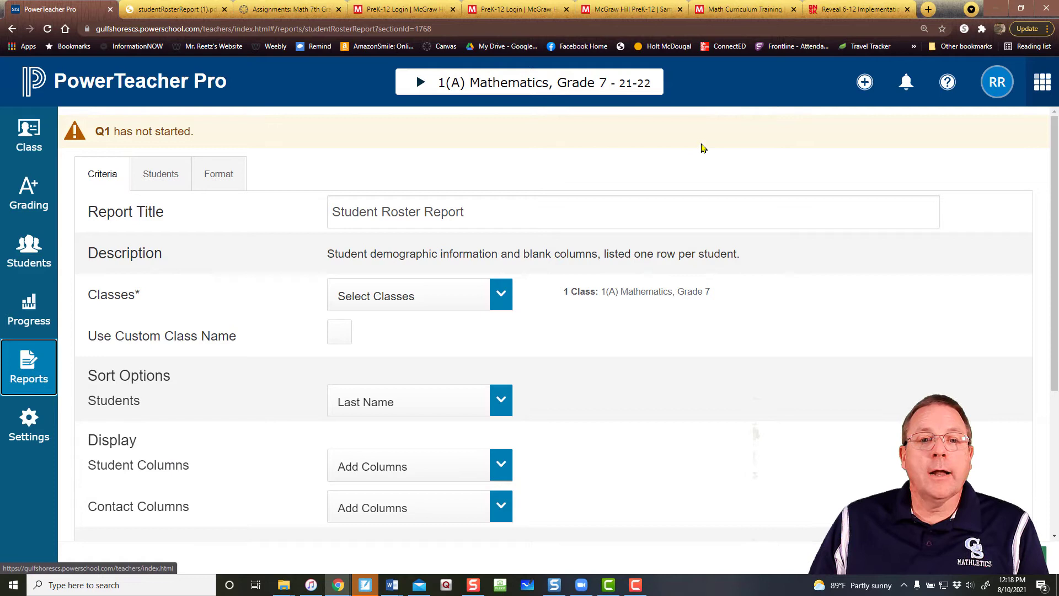
{"action": "scroll", "coordinate": [700, 147], "scroll_direction": "down", "scroll_amount": 2}
{"action": "scroll", "coordinate": [521, 227], "scroll_direction": "up", "scroll_amount": 2}
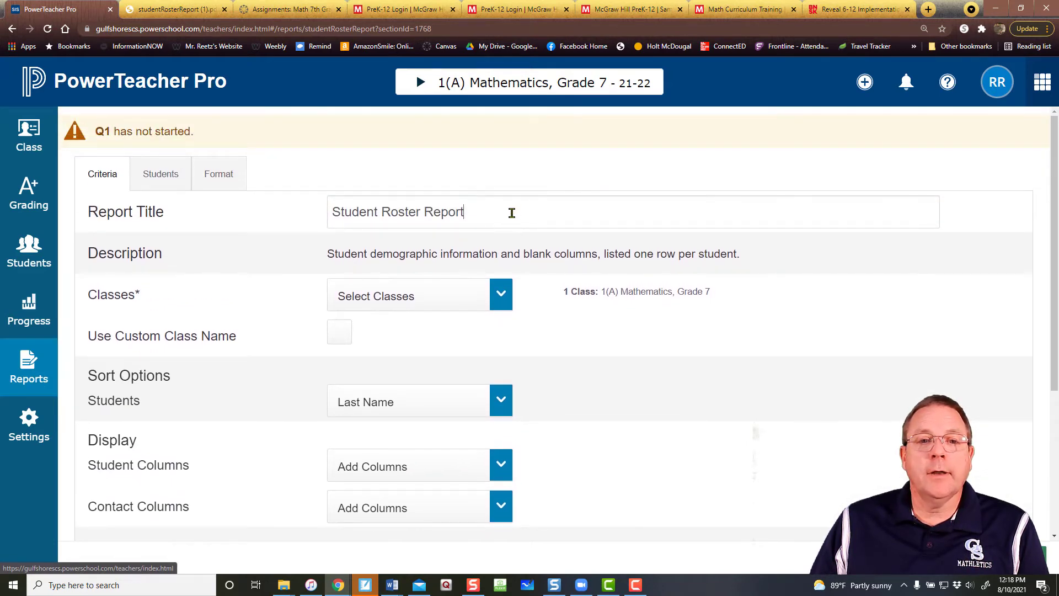
{"action": "left_click_drag", "start_coordinate": [503, 211], "coordinate": [263, 227]}
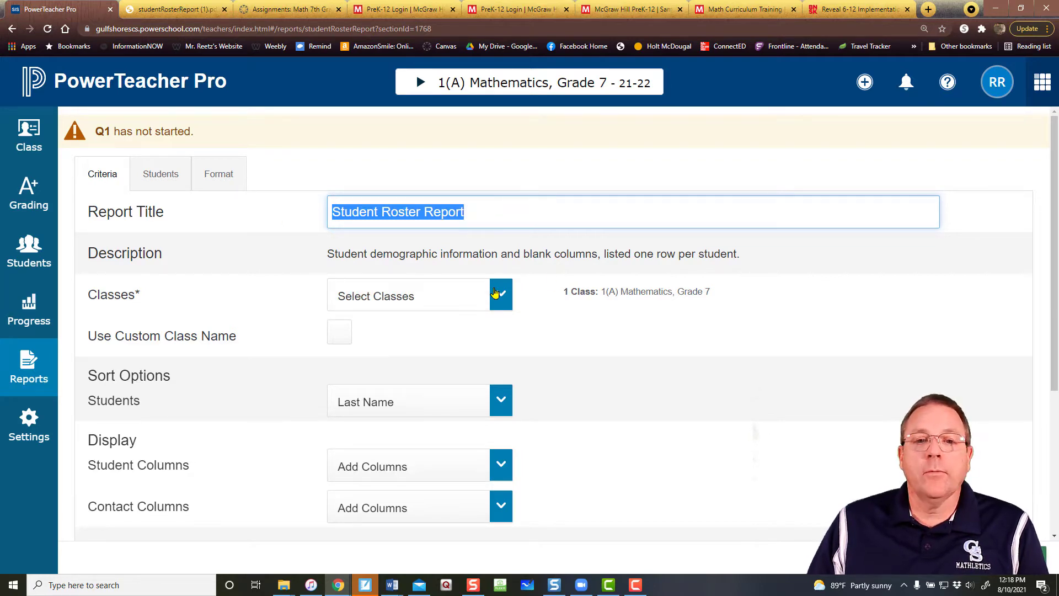
{"action": "left_click", "coordinate": [511, 295]}
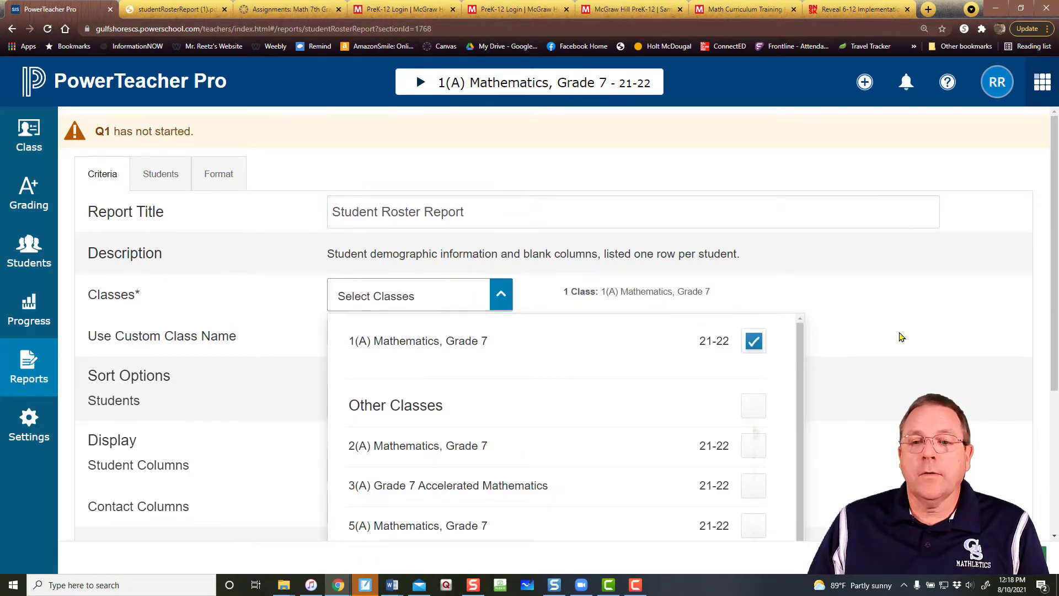
{"action": "scroll", "coordinate": [902, 337], "scroll_direction": "down", "scroll_amount": 3}
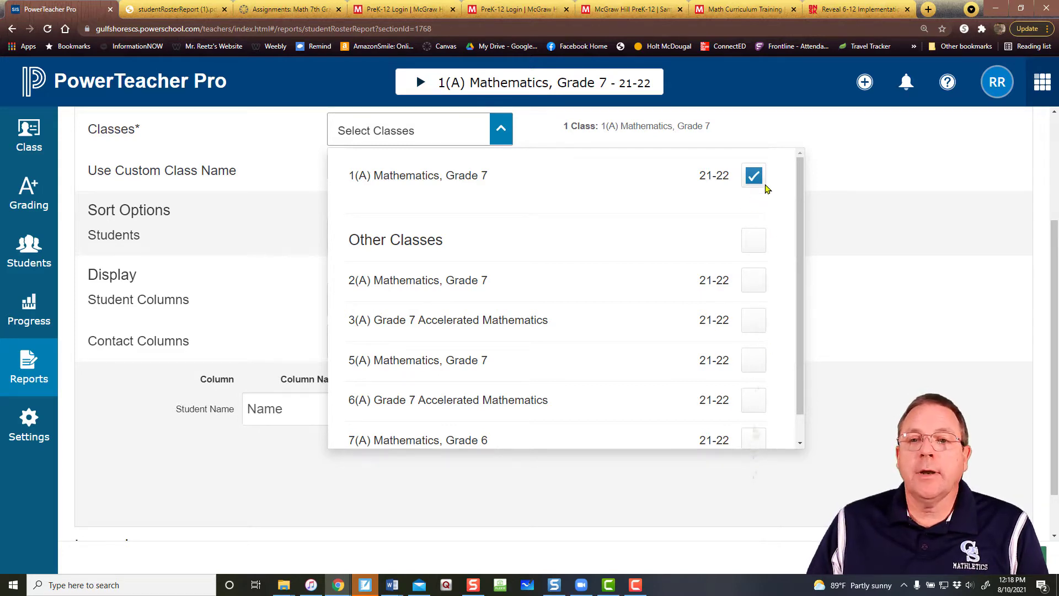
{"action": "left_click", "coordinate": [843, 151]}
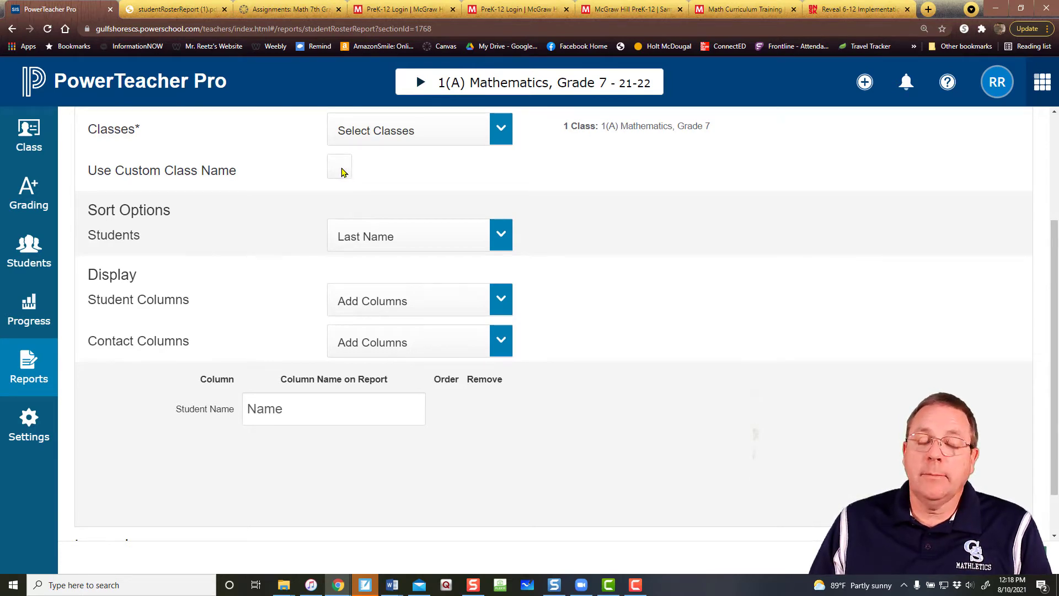
{"action": "left_click", "coordinate": [501, 236]}
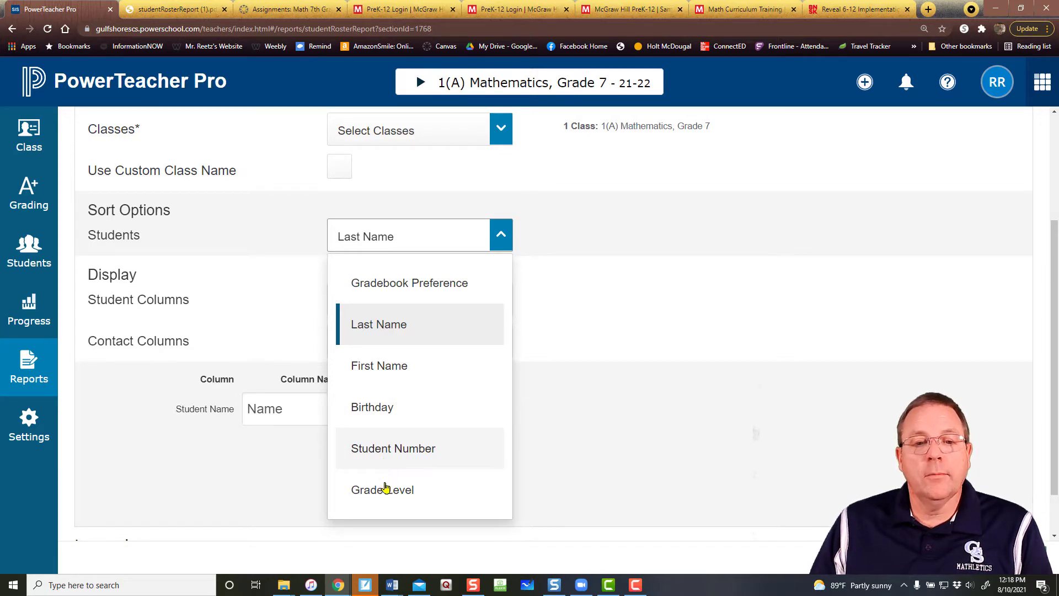
{"action": "left_click", "coordinate": [604, 206]}
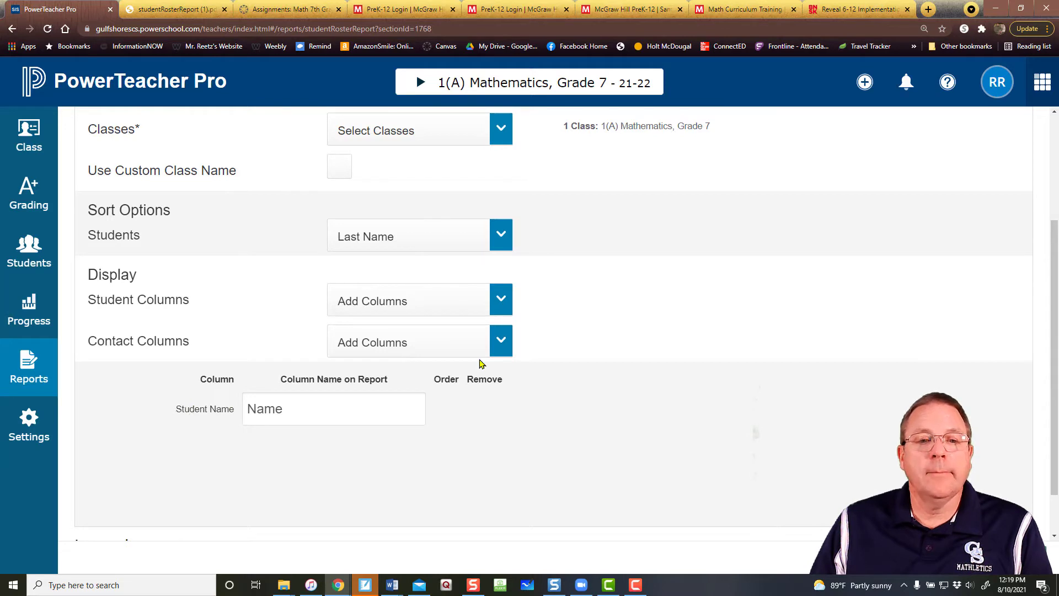
- Browse the Student and Contact column lists without adding any, keeping only Student Name
{"action": "left_click", "coordinate": [505, 300]}
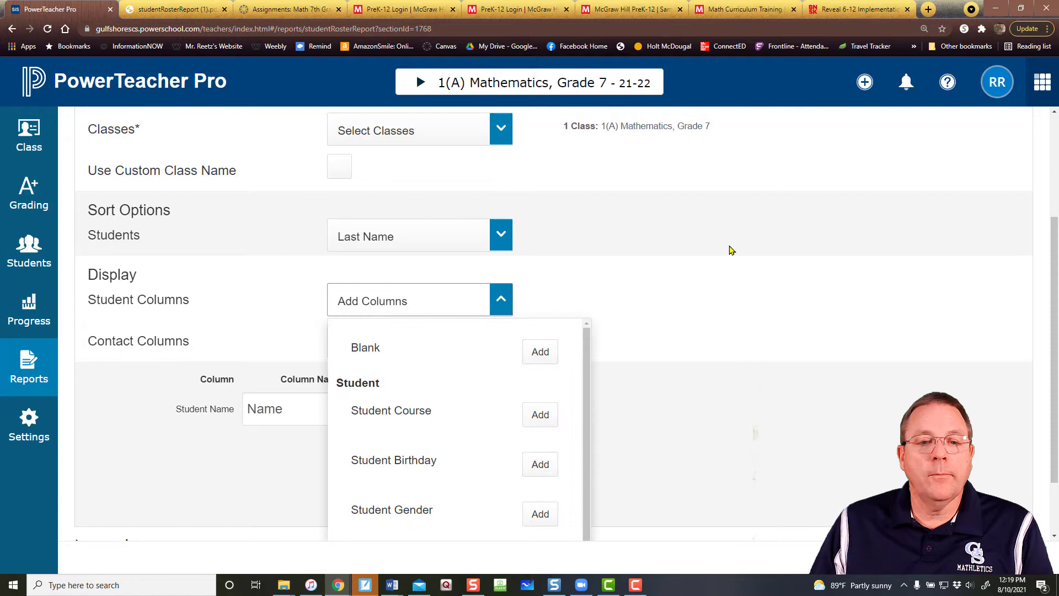
{"action": "scroll", "coordinate": [728, 249], "scroll_direction": "down", "scroll_amount": 2}
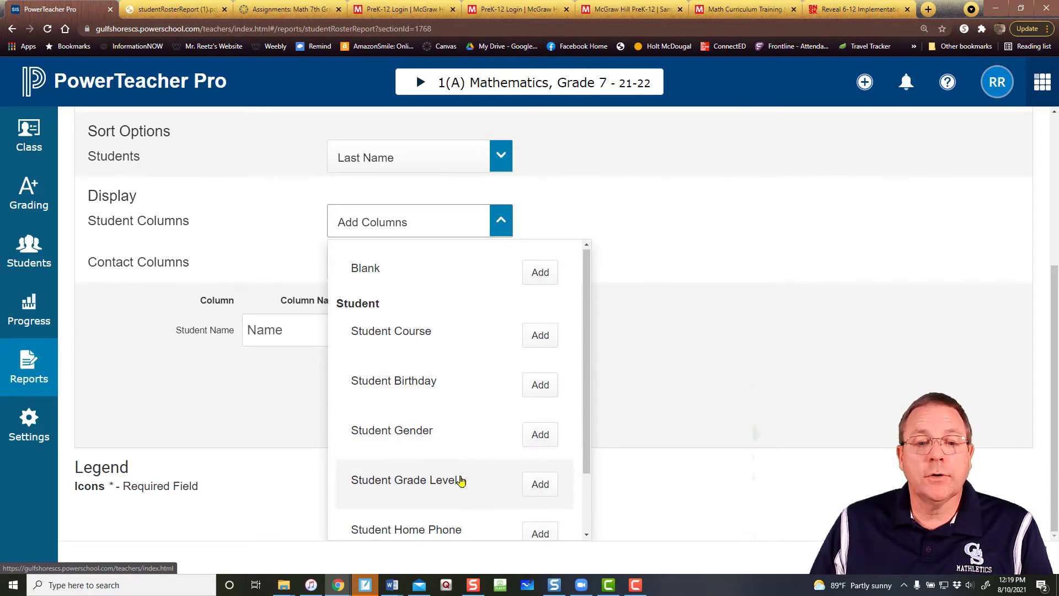
{"action": "scroll", "coordinate": [457, 481], "scroll_direction": "down", "scroll_amount": 2}
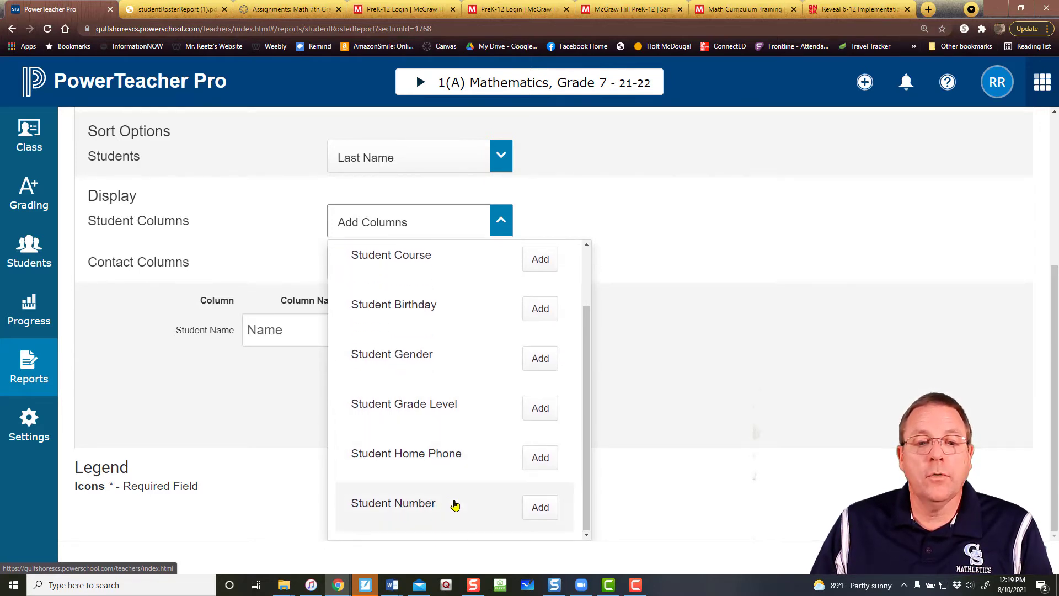
{"action": "scroll", "coordinate": [454, 495], "scroll_direction": "up", "scroll_amount": 3}
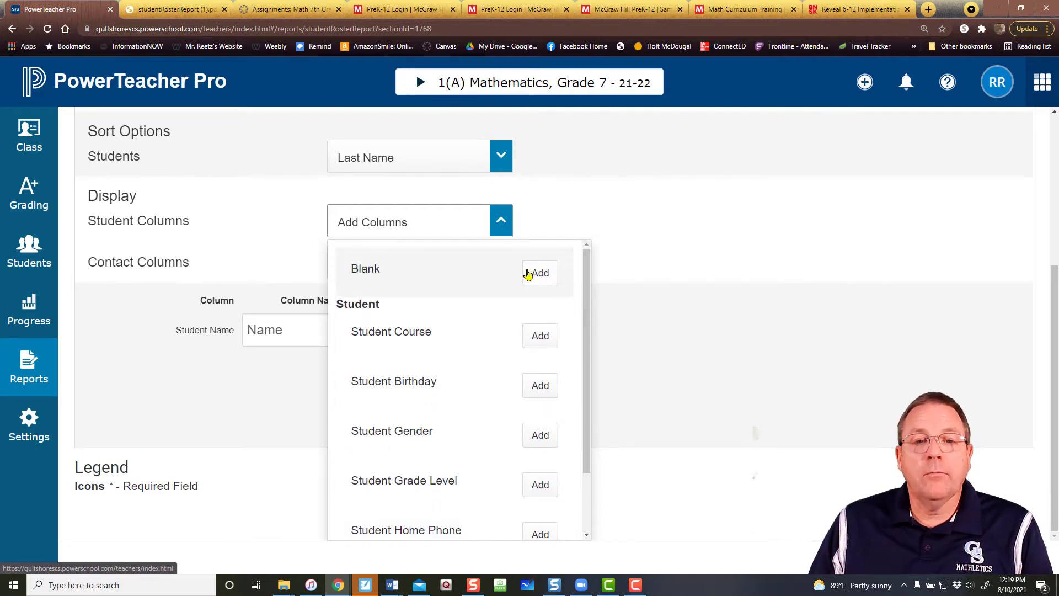
{"action": "left_click", "coordinate": [709, 267]}
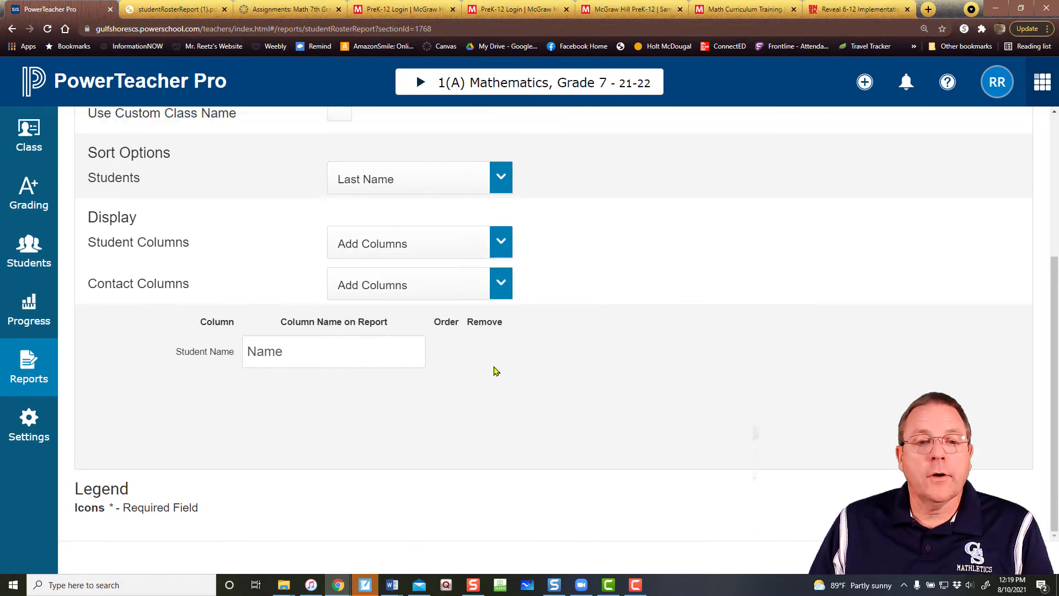
{"action": "left_click", "coordinate": [503, 285]}
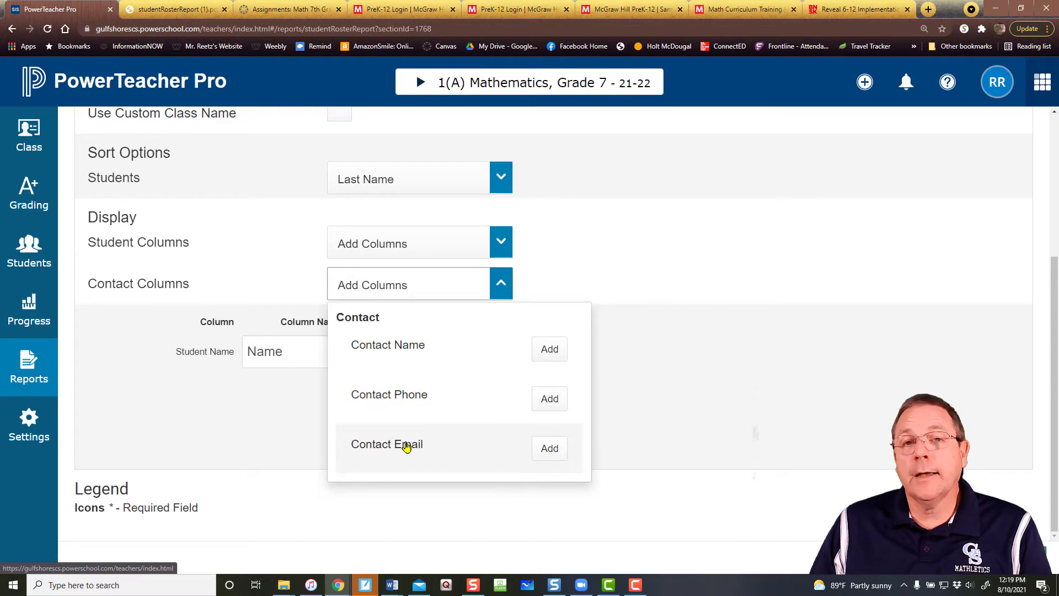
{"action": "left_click", "coordinate": [579, 261]}
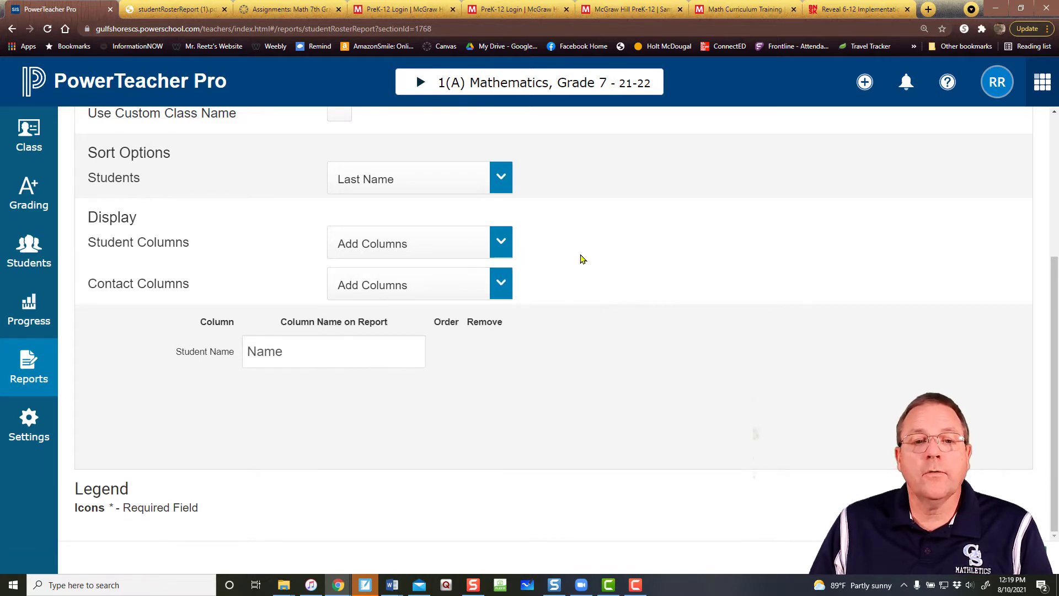
- Add three Blank columns to the roster report
{"action": "left_click", "coordinate": [508, 243]}
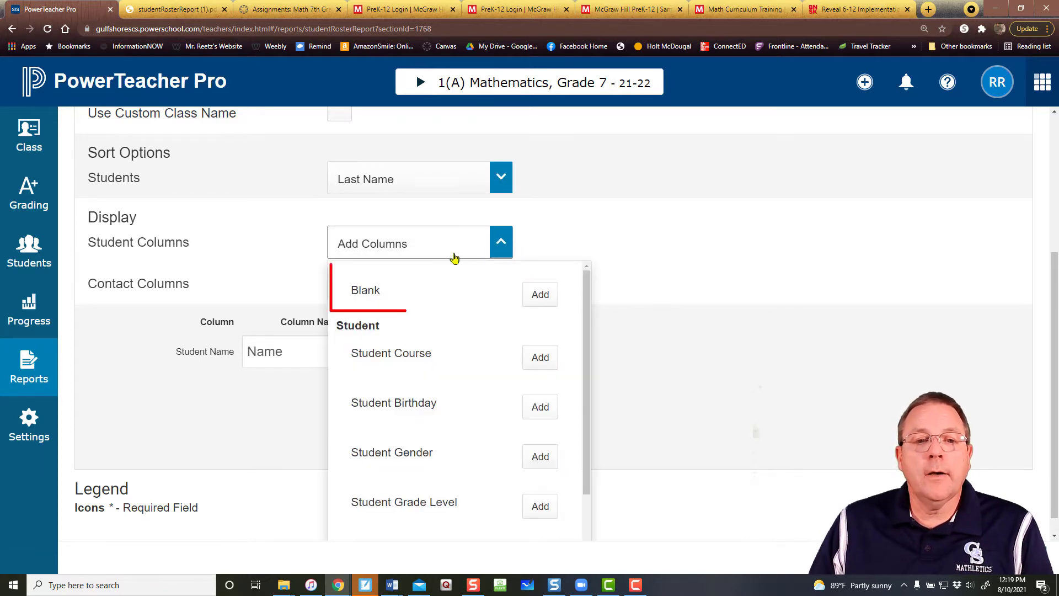
{"action": "left_click", "coordinate": [541, 295]}
{"action": "left_click", "coordinate": [540, 294]}
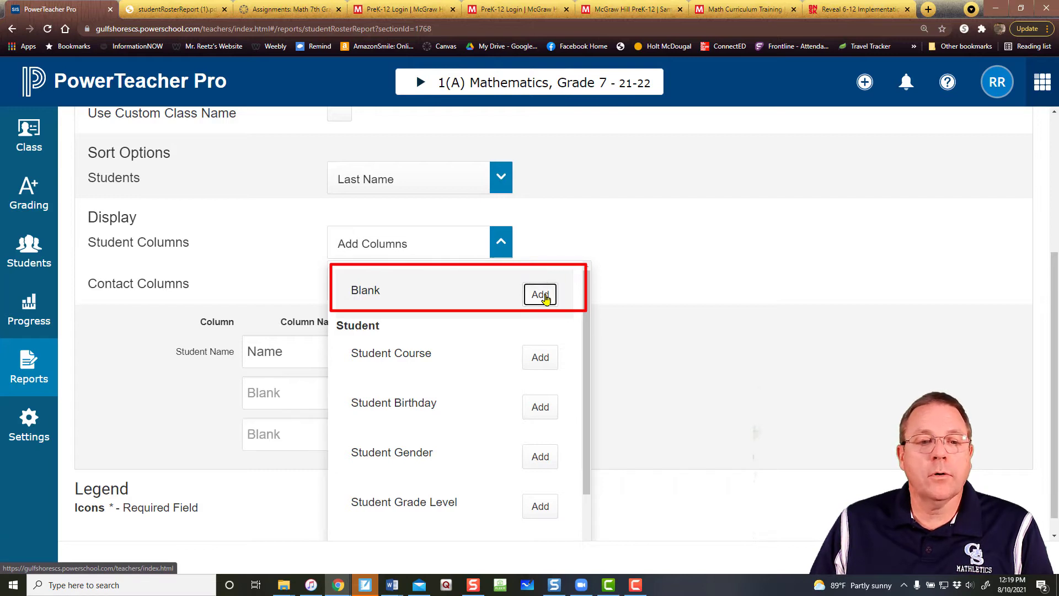
{"action": "left_click", "coordinate": [541, 294]}
{"action": "left_click", "coordinate": [750, 359]}
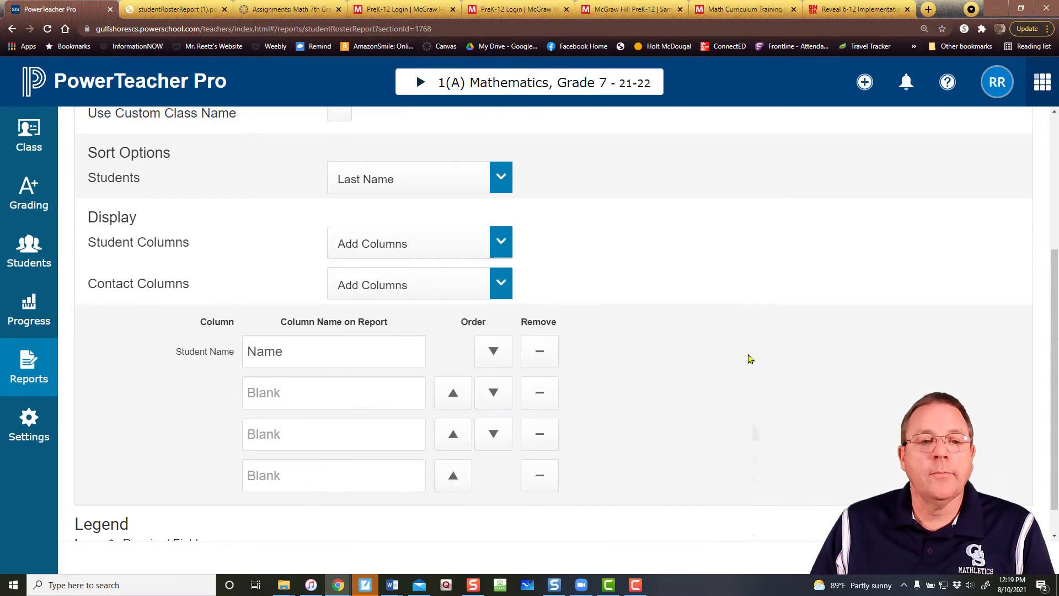
- Rename the three blank columns Wednesday, Thursday and Friday
{"action": "left_click", "coordinate": [292, 390]}
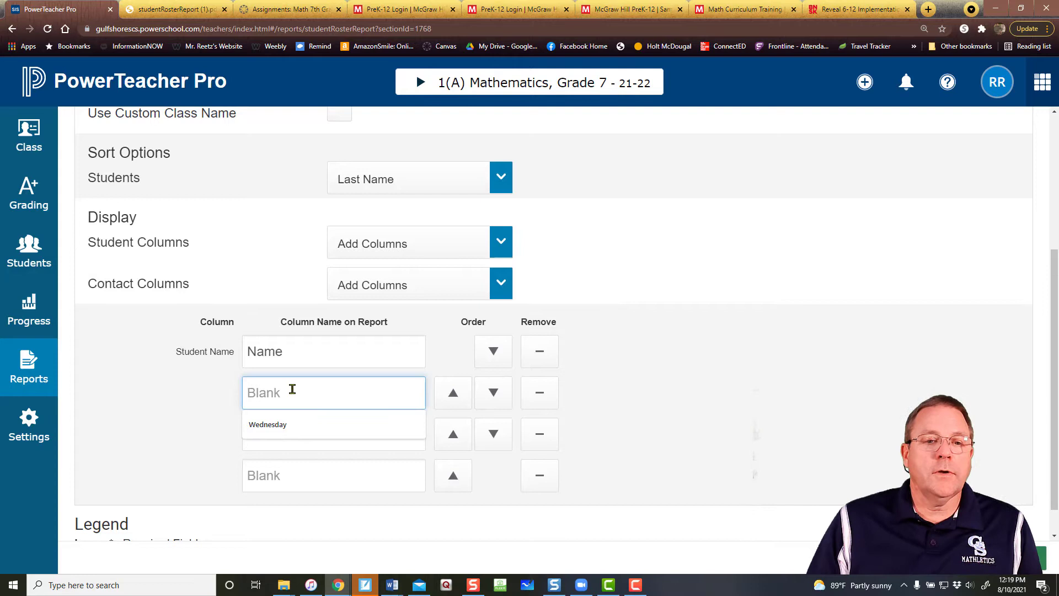
{"action": "left_click", "coordinate": [261, 425]}
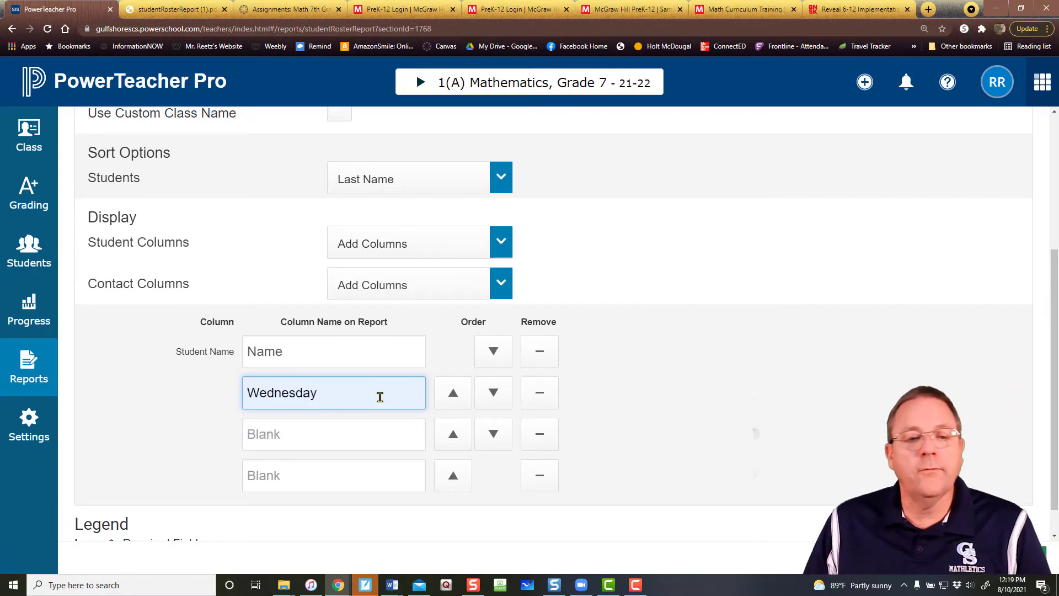
{"action": "left_click", "coordinate": [294, 439]}
{"action": "left_click", "coordinate": [281, 466]}
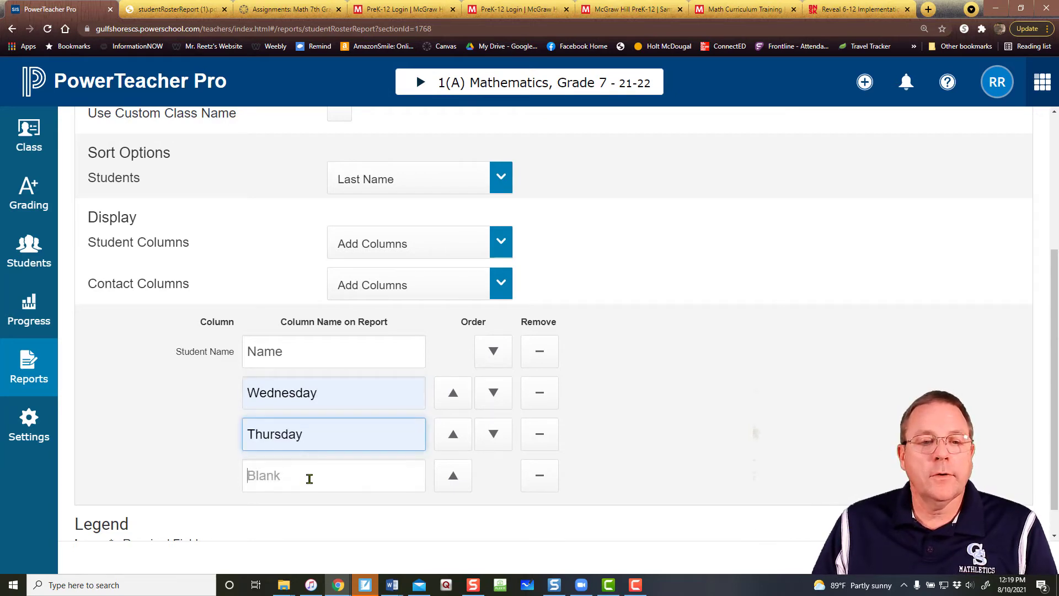
{"action": "left_click", "coordinate": [309, 478]}
{"action": "left_click", "coordinate": [288, 508]}
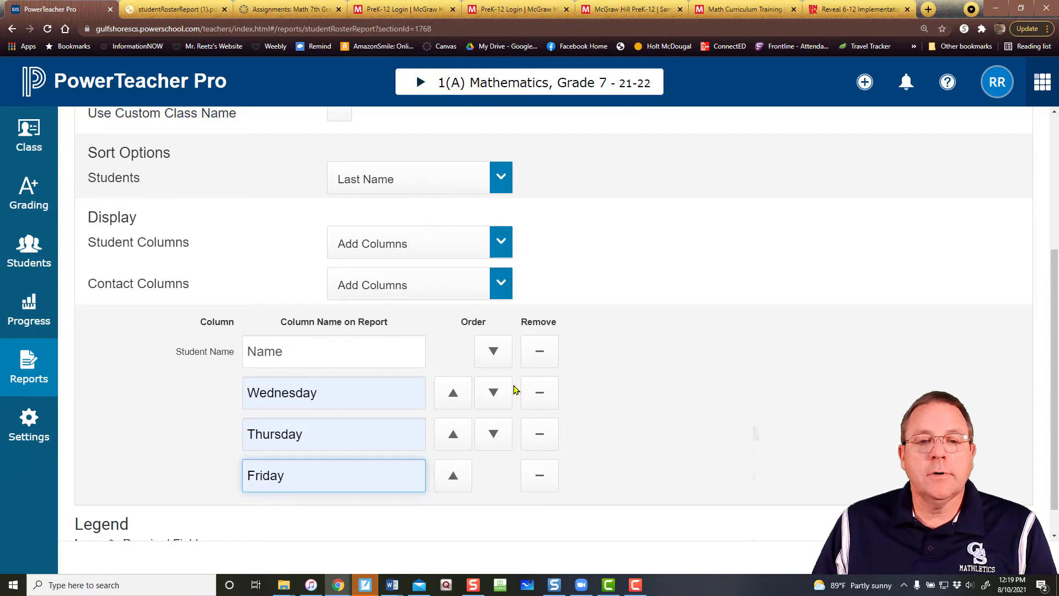
- Arrange the columns so Wednesday, Thursday and Friday follow Name in that order
{"action": "left_click", "coordinate": [453, 476]}
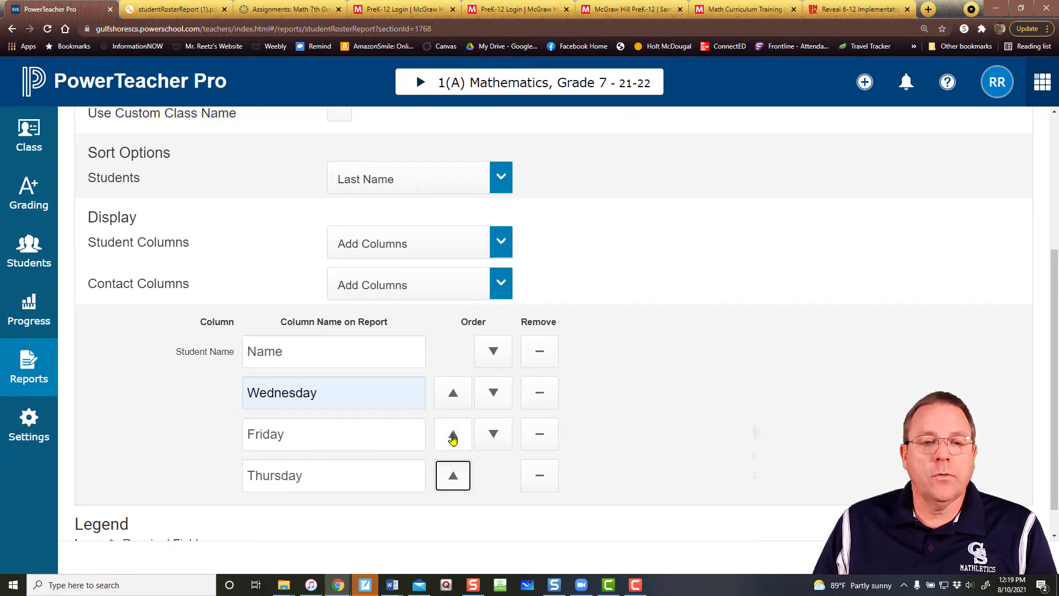
{"action": "left_click", "coordinate": [453, 434]}
{"action": "left_click", "coordinate": [493, 393]}
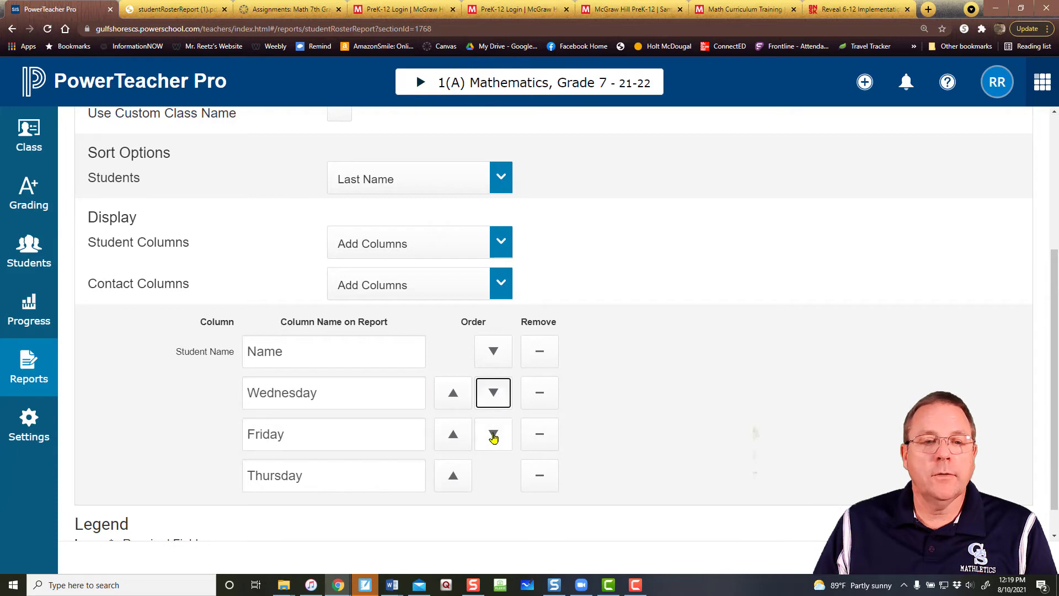
{"action": "left_click", "coordinate": [493, 434]}
{"action": "scroll", "coordinate": [389, 493], "scroll_direction": "down", "scroll_amount": 1}
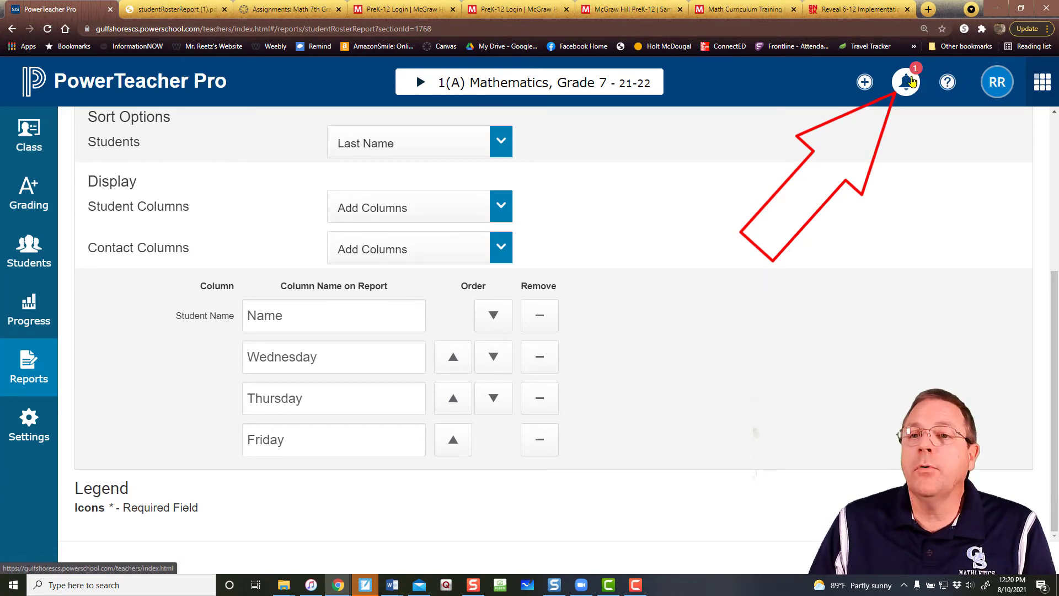
- Download the finished Student Roster Report from the Report Queue and open its PDF
{"action": "left_click", "coordinate": [909, 82]}
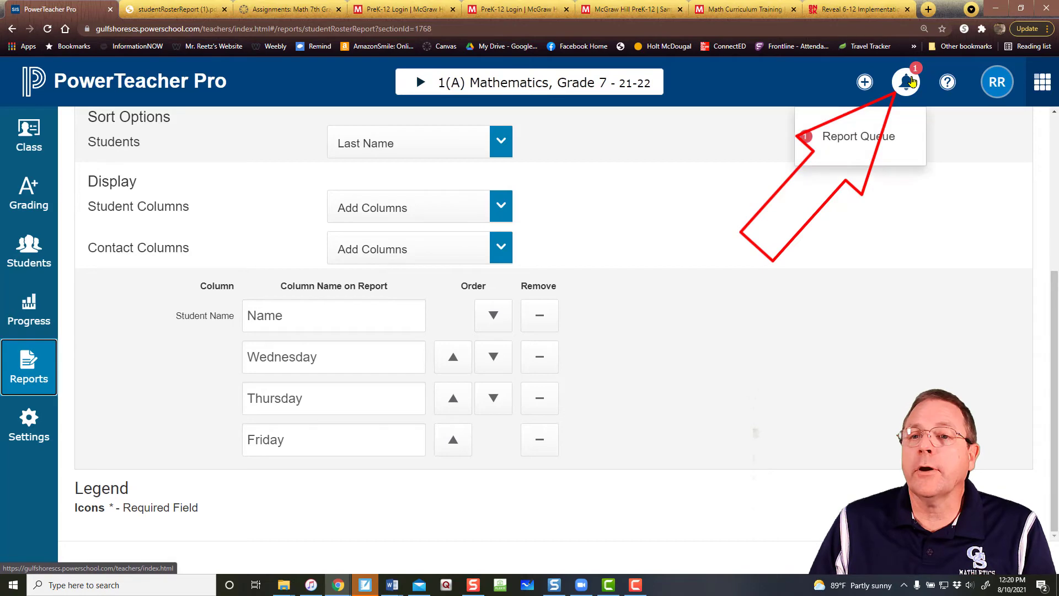
{"action": "left_click", "coordinate": [844, 145]}
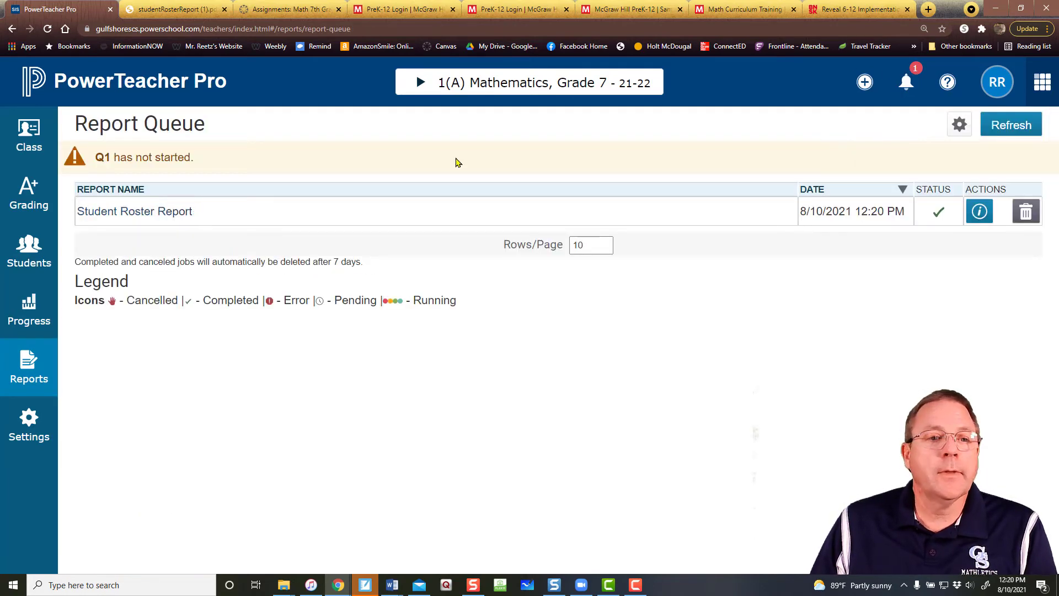
{"action": "left_click", "coordinate": [142, 214]}
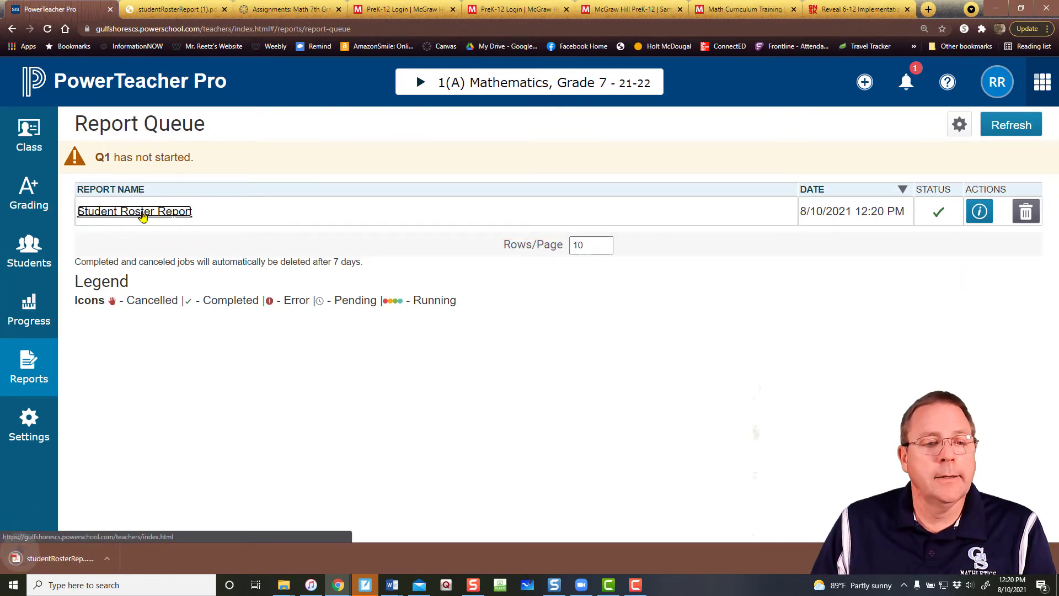
{"action": "left_click", "coordinate": [72, 563]}
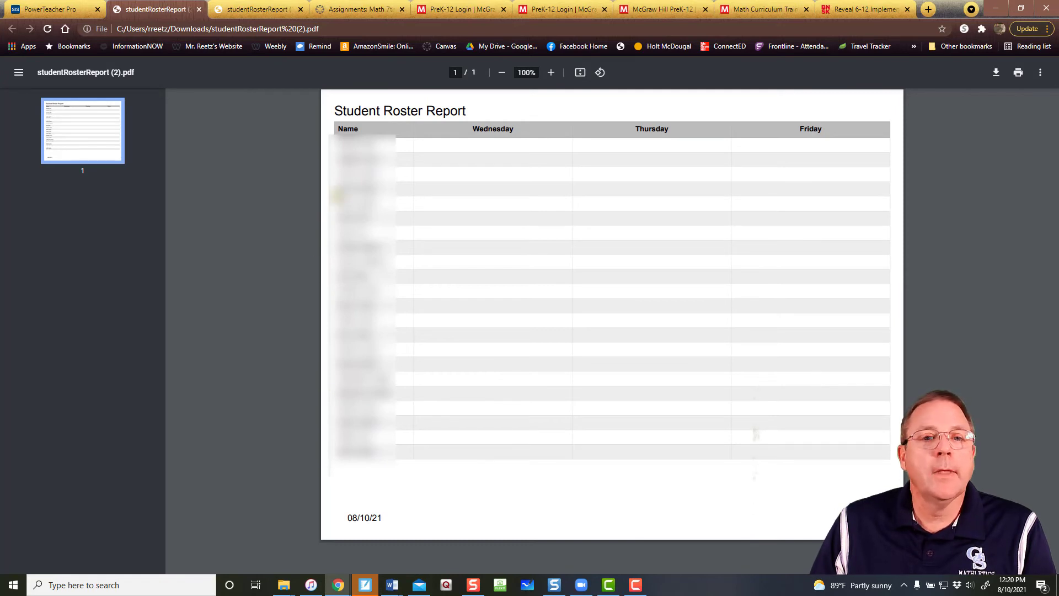
- Close the roster PDF tab after reviewing the blank Wednesday–Friday columns
{"action": "middle_click", "coordinate": [157, 6]}
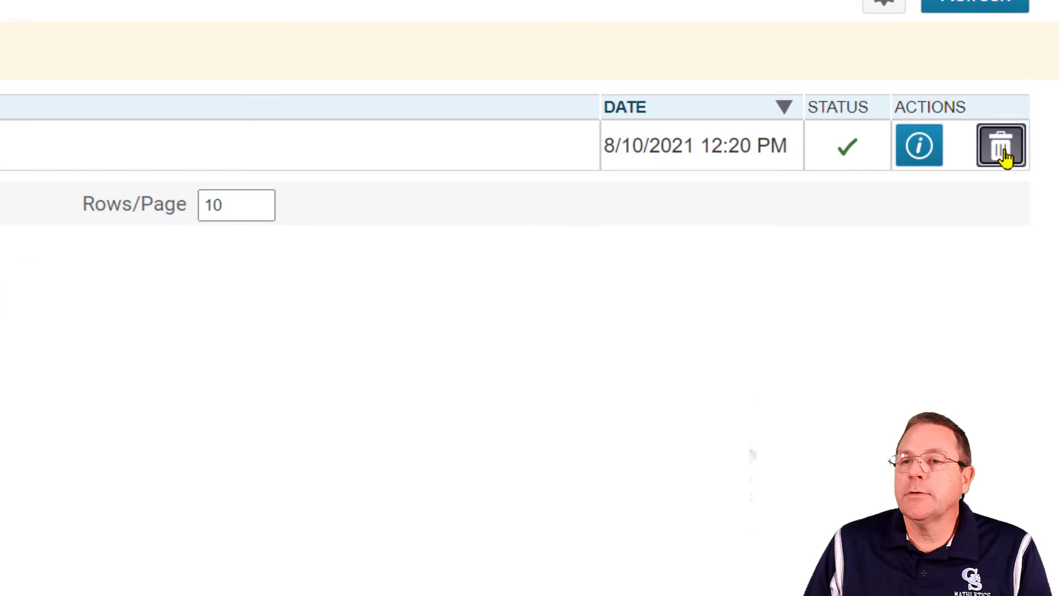
- Delete the Student Roster Report from the Report Queue and confirm
{"action": "left_click", "coordinate": [1001, 147]}
{"action": "left_click", "coordinate": [927, 241]}
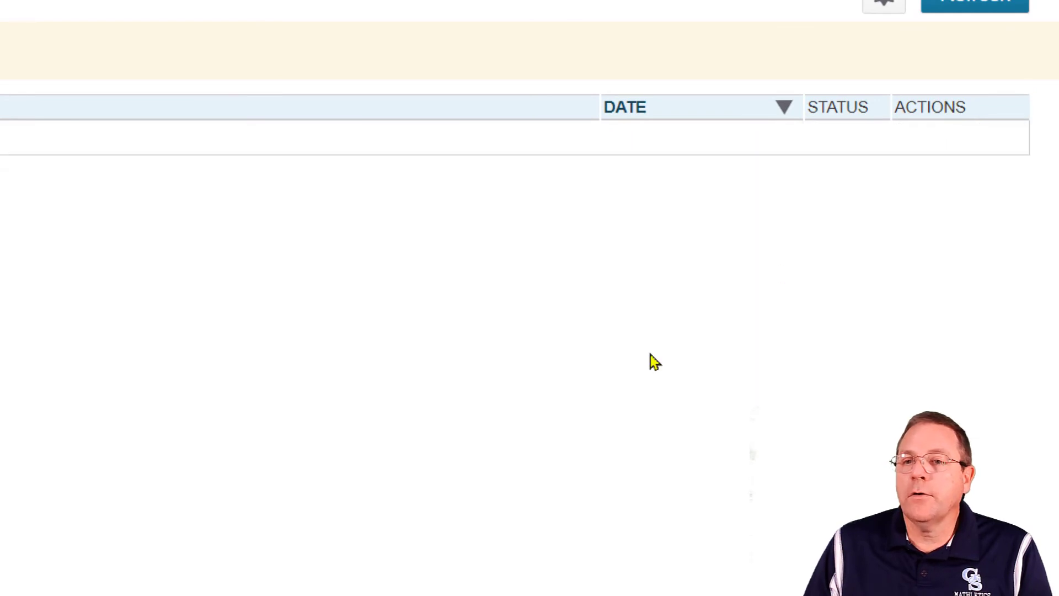